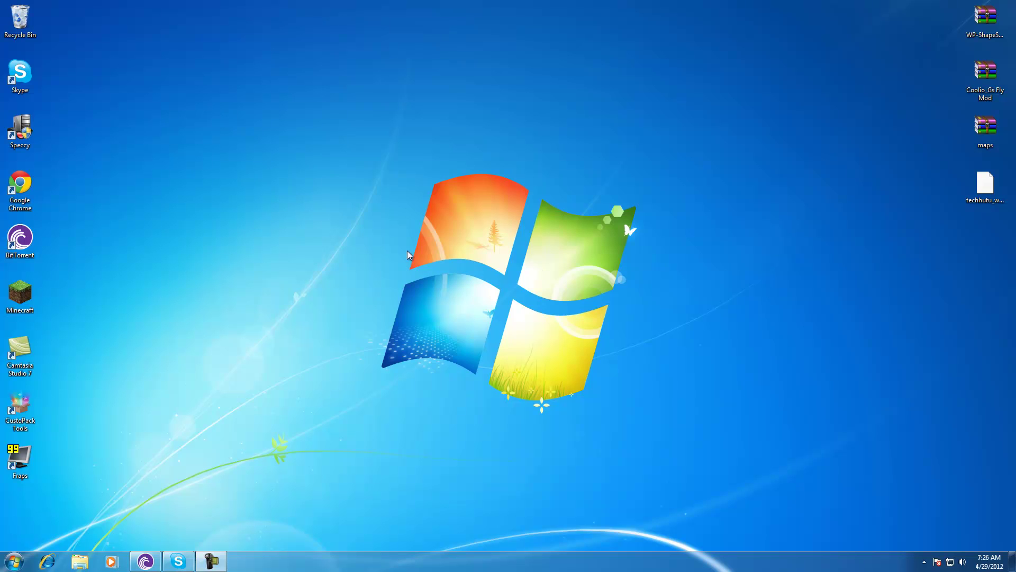
Step: Drag the CustoPack Tools shortcut from the left column to the top centre of the desktop
{"action": "left_click_drag", "start_coordinate": [7, 411], "coordinate": [480, 132]}
Step: Launch CustoPack Tools, reposition its window, and list installable CustoPacks (only Default Windows)
{"action": "double_click", "coordinate": [511, 141]}
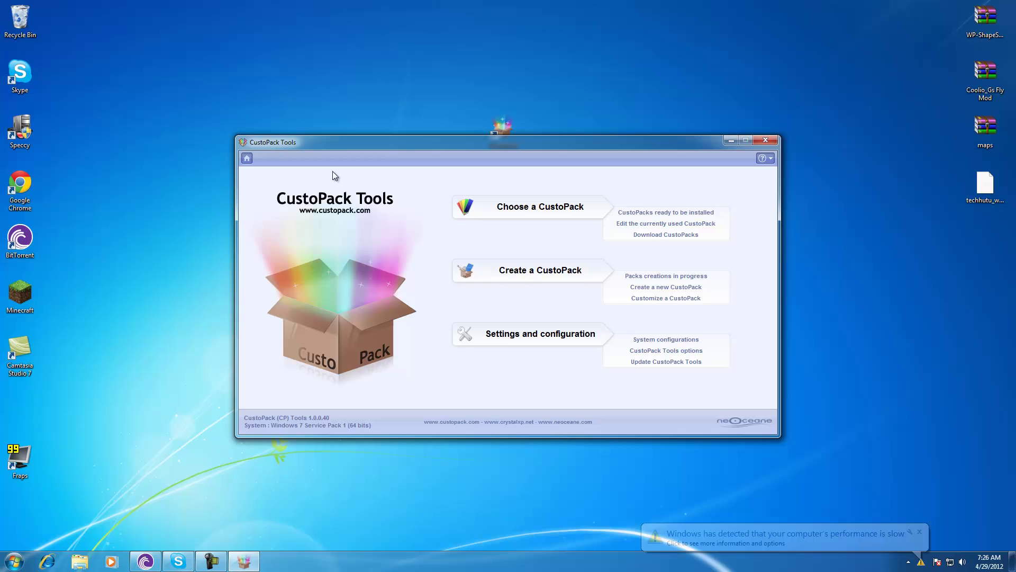
{"action": "left_click_drag", "start_coordinate": [499, 146], "coordinate": [504, 217]}
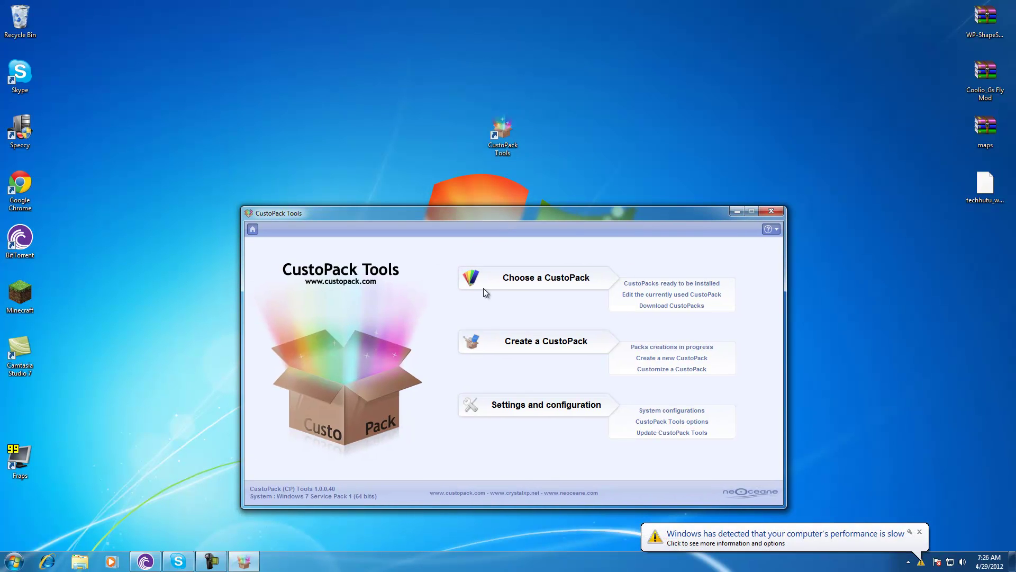
{"action": "left_click_drag", "start_coordinate": [596, 214], "coordinate": [576, 90]}
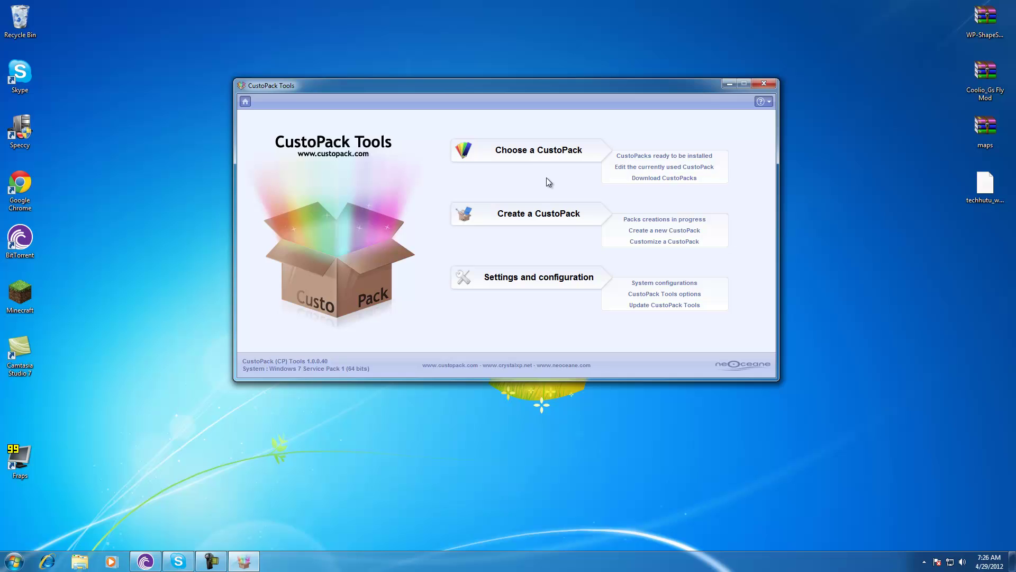
{"action": "left_click", "coordinate": [534, 151]}
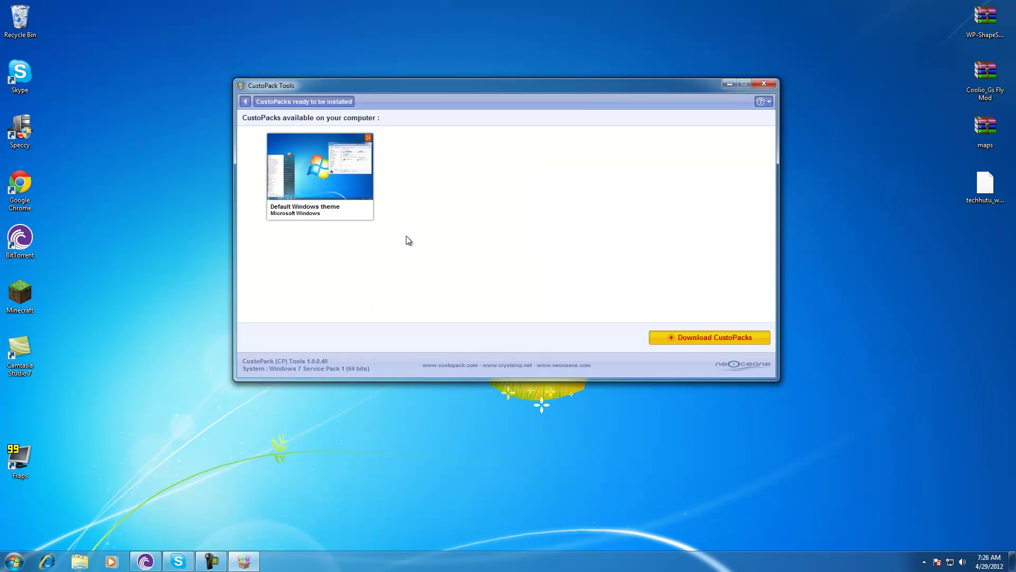
Step: Open the online CustoPack gallery and download the Mac OSX Lion Inspirat pack
{"action": "left_click", "coordinate": [704, 336]}
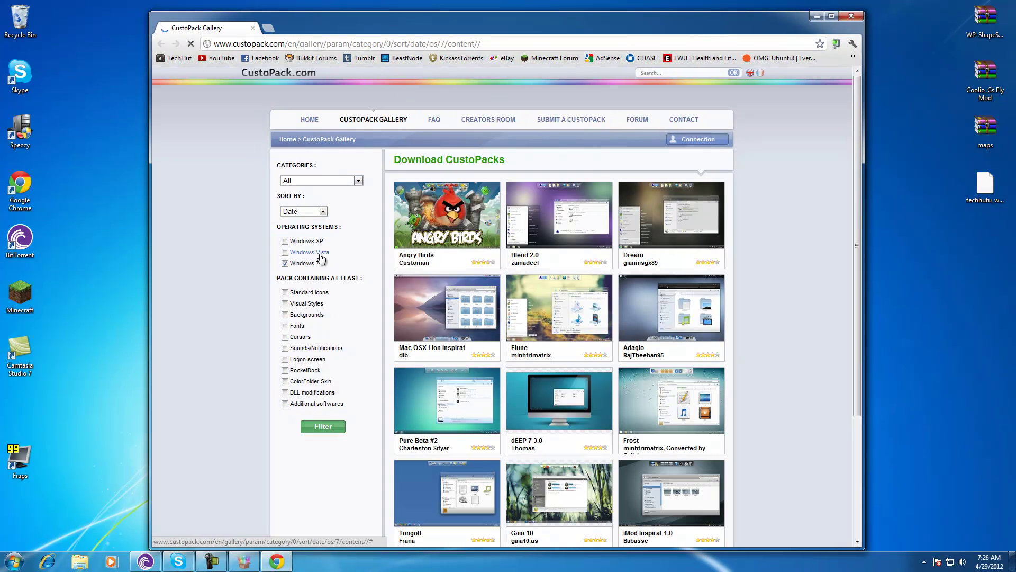
{"action": "scroll", "coordinate": [623, 232], "scroll_direction": "down", "scroll_amount": 2}
{"action": "scroll", "coordinate": [623, 232], "scroll_direction": "down", "scroll_amount": 2}
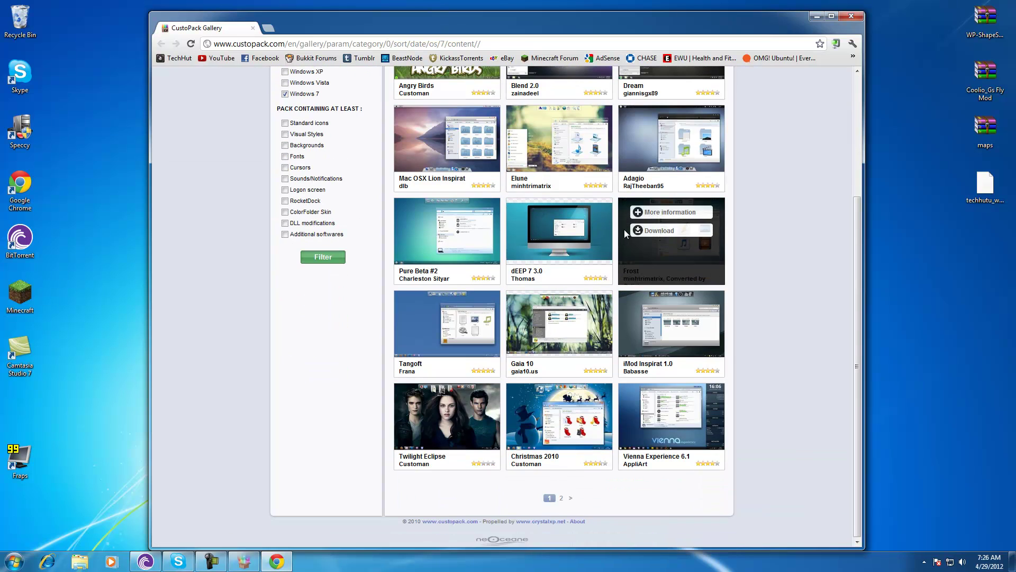
{"action": "scroll", "coordinate": [510, 189], "scroll_direction": "up", "scroll_amount": 3}
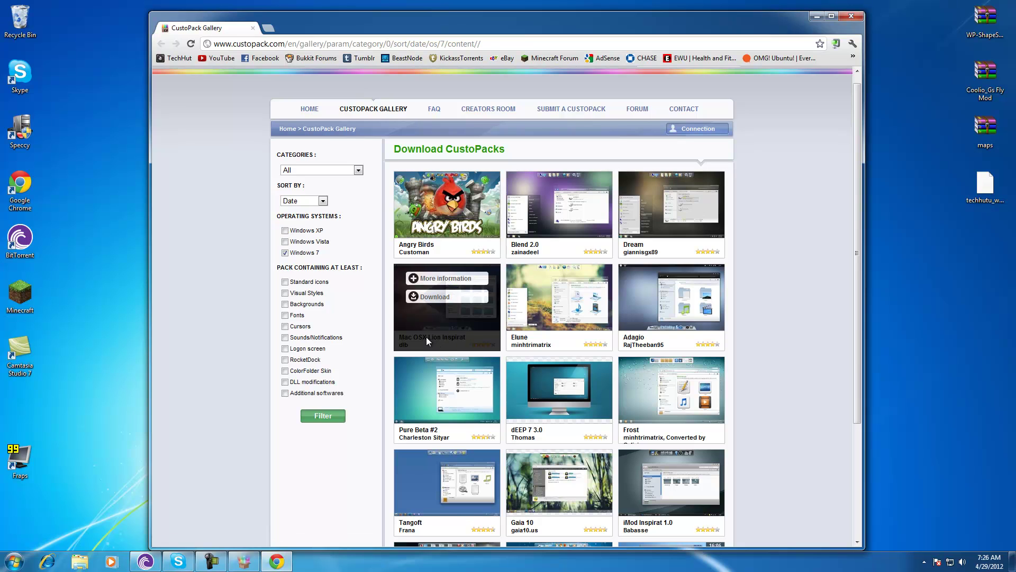
{"action": "left_click", "coordinate": [442, 298]}
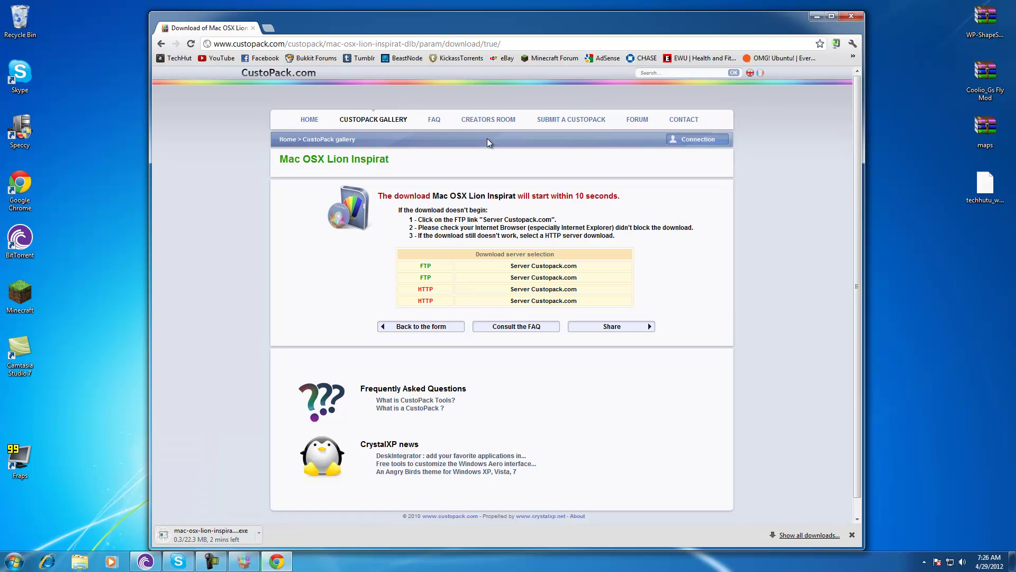
{"action": "left_click_drag", "start_coordinate": [461, 33], "coordinate": [634, 268]}
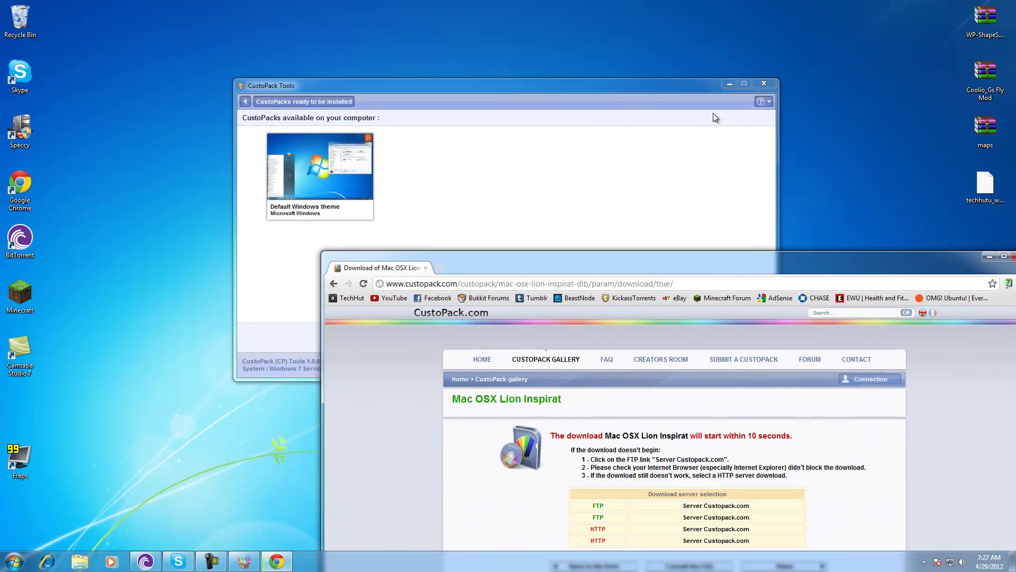
Step: Close CustoPack Tools, copy the downloaded installer onto the desktop, and close Chrome
{"action": "left_click", "coordinate": [765, 84]}
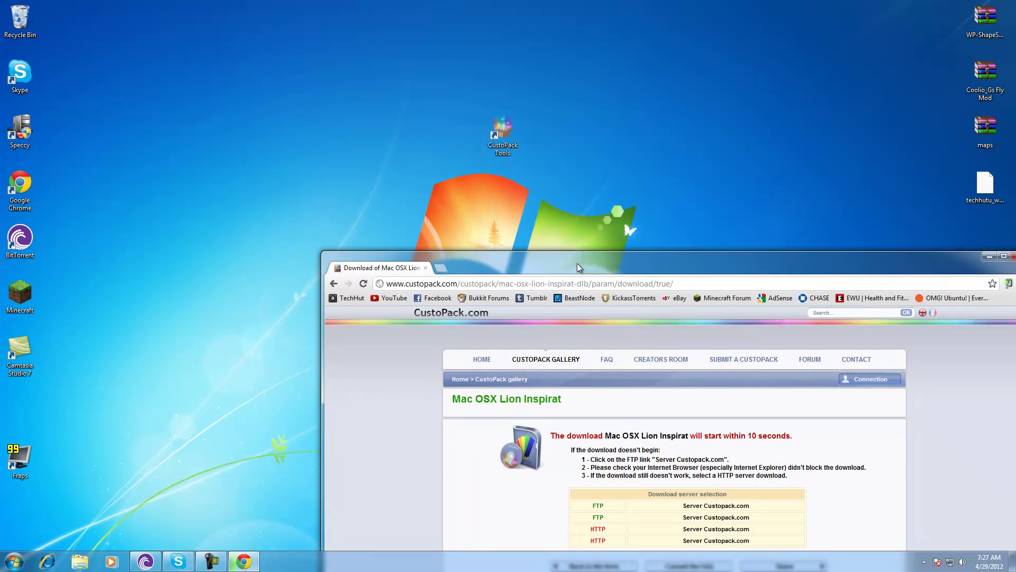
{"action": "left_click_drag", "start_coordinate": [577, 263], "coordinate": [627, 10]}
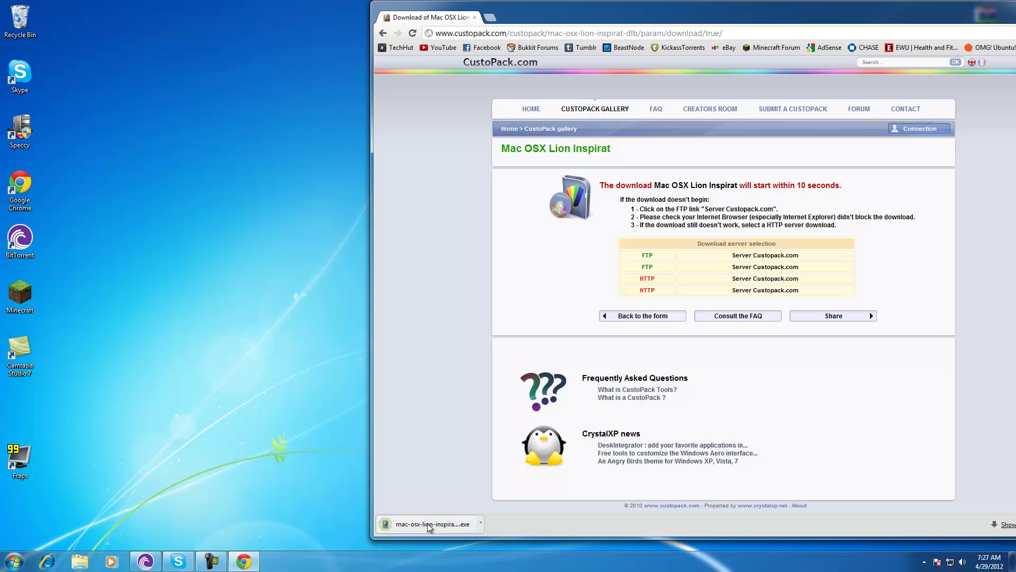
{"action": "left_click_drag", "start_coordinate": [427, 523], "coordinate": [270, 326]}
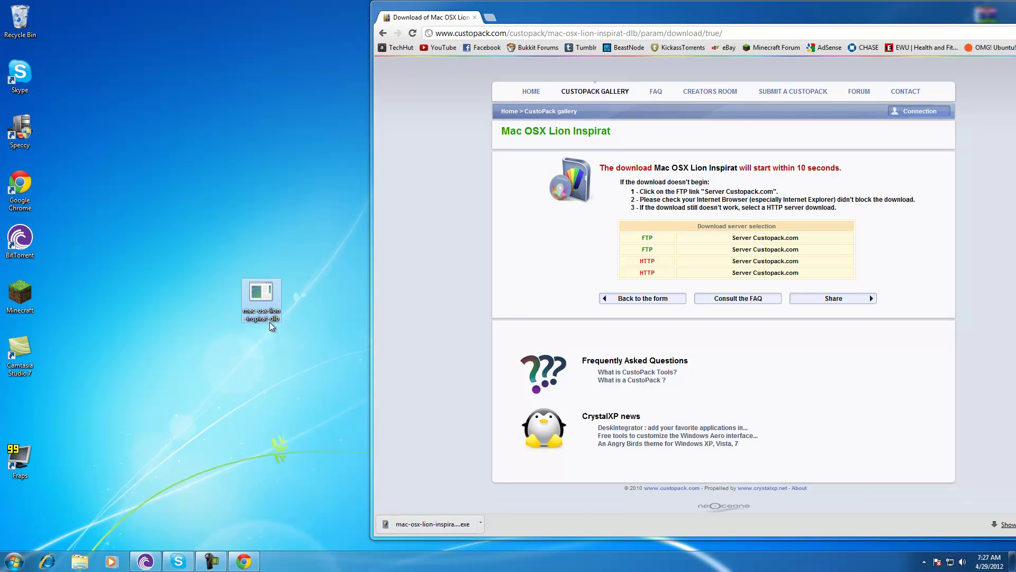
{"action": "double_click", "coordinate": [816, 28]}
{"action": "left_click", "coordinate": [842, 22]}
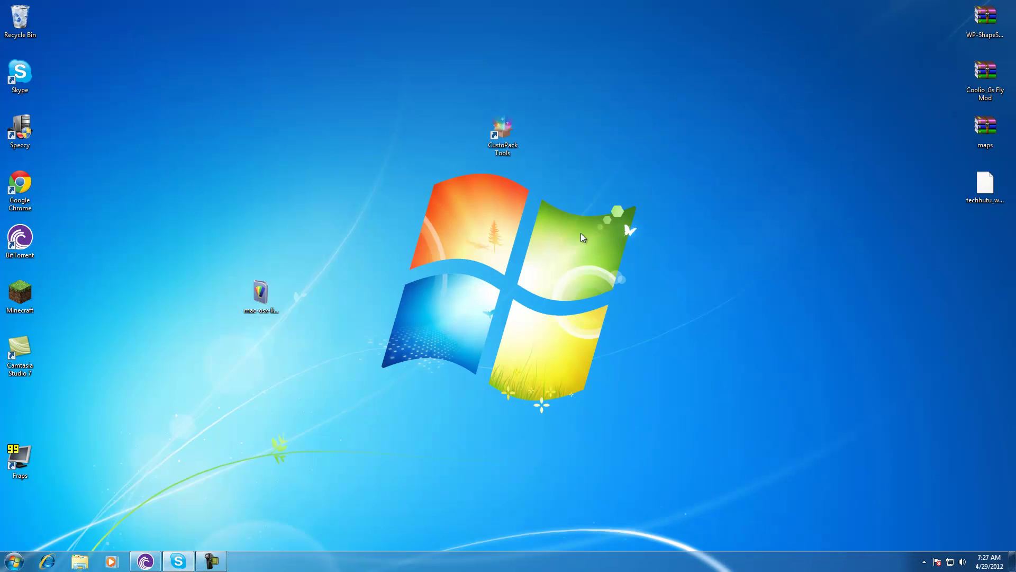
Step: Run the Mac OSX Lion Inspirat installer from the desktop, allowing and confirming it
{"action": "double_click", "coordinate": [260, 293]}
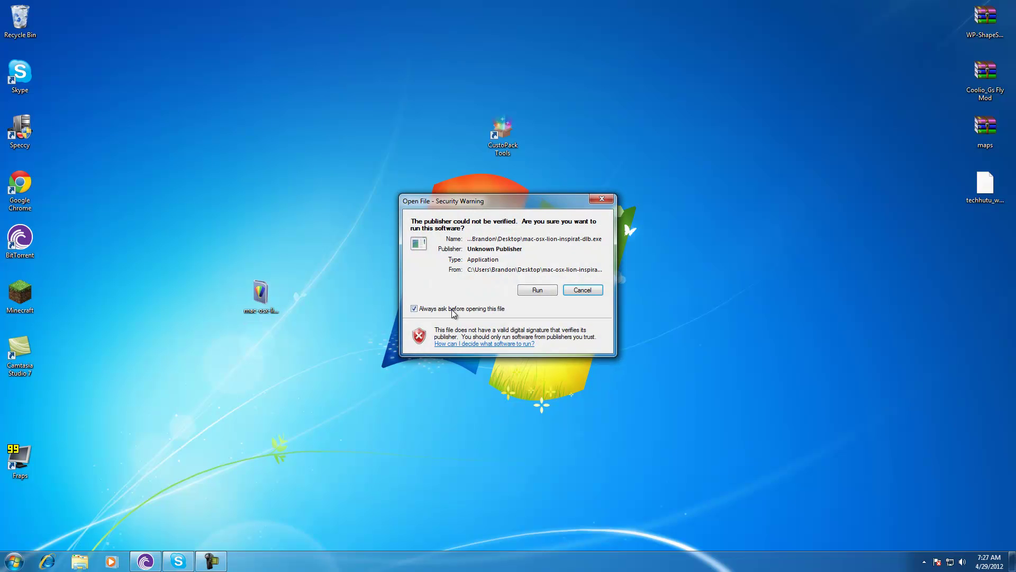
{"action": "left_click", "coordinate": [550, 292]}
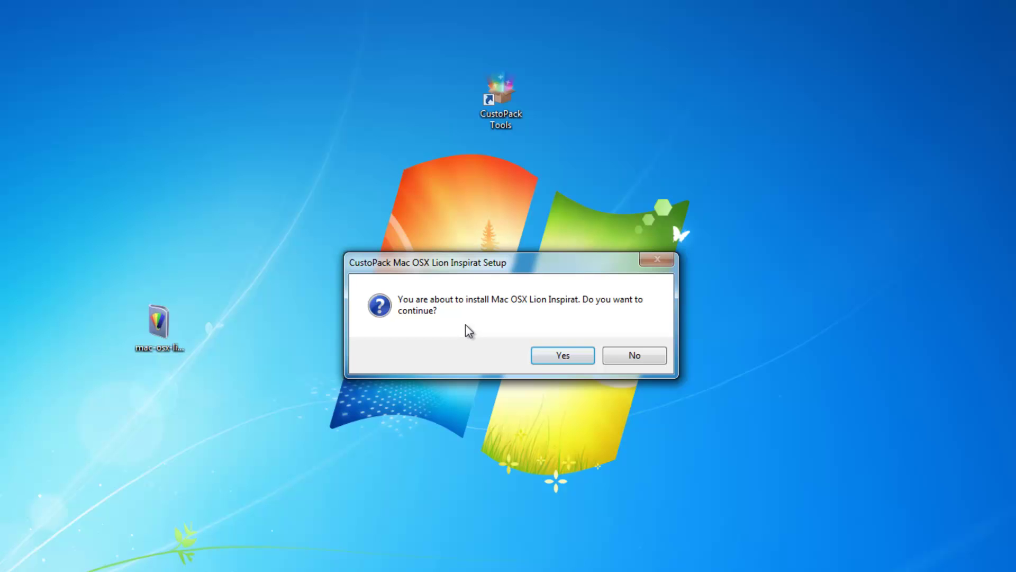
{"action": "left_click", "coordinate": [567, 357]}
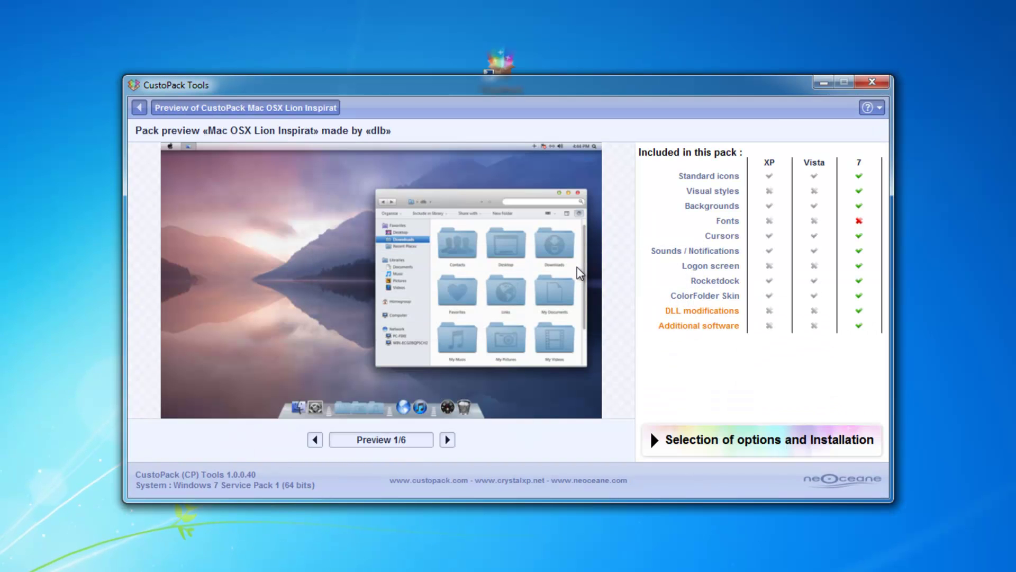
Step: Page through the six Mac OSX Lion Inspirat preview images, finishing on the 6/6 overview
{"action": "left_click", "coordinate": [448, 440]}
{"action": "left_click", "coordinate": [449, 443]}
{"action": "left_click", "coordinate": [449, 444]}
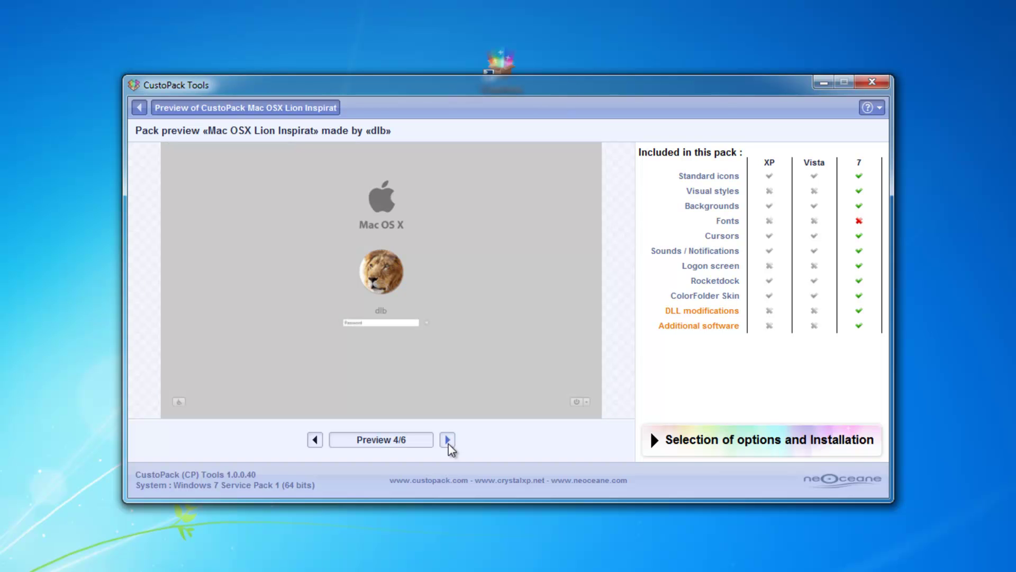
{"action": "left_click", "coordinate": [449, 443]}
{"action": "left_click", "coordinate": [448, 444]}
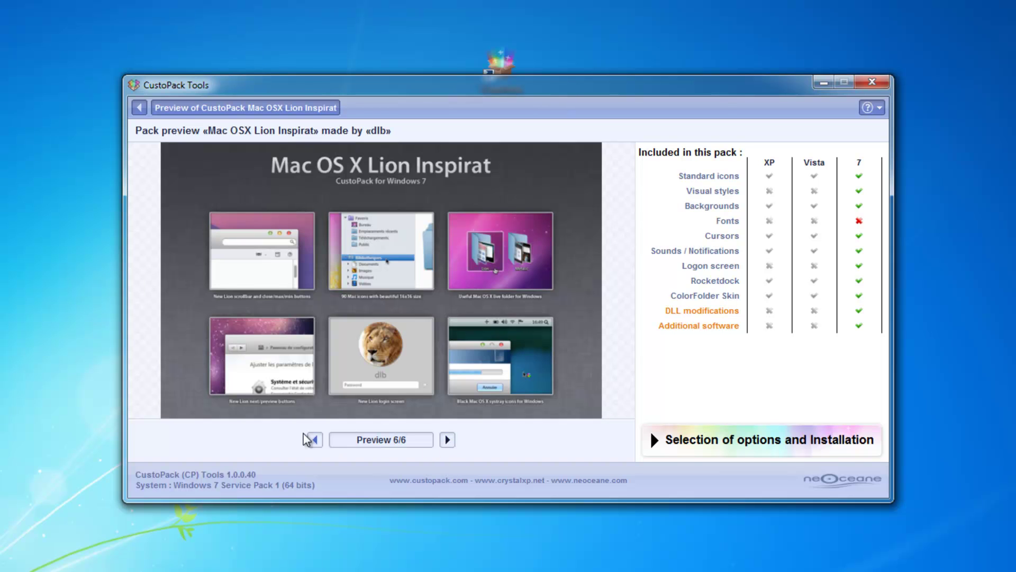
{"action": "left_click", "coordinate": [315, 440]}
{"action": "left_click", "coordinate": [315, 440]}
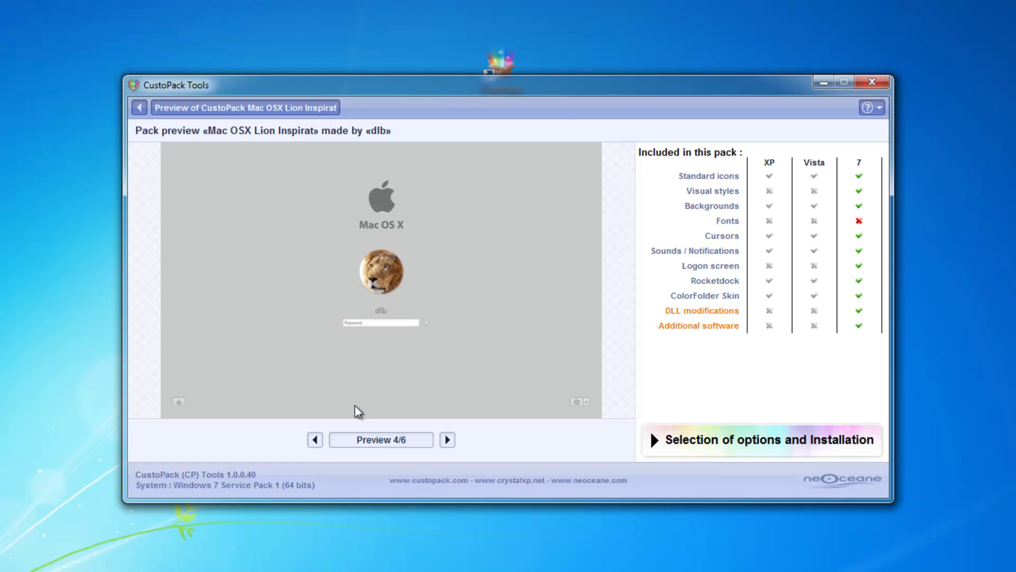
{"action": "left_click", "coordinate": [449, 440]}
{"action": "left_click", "coordinate": [450, 442]}
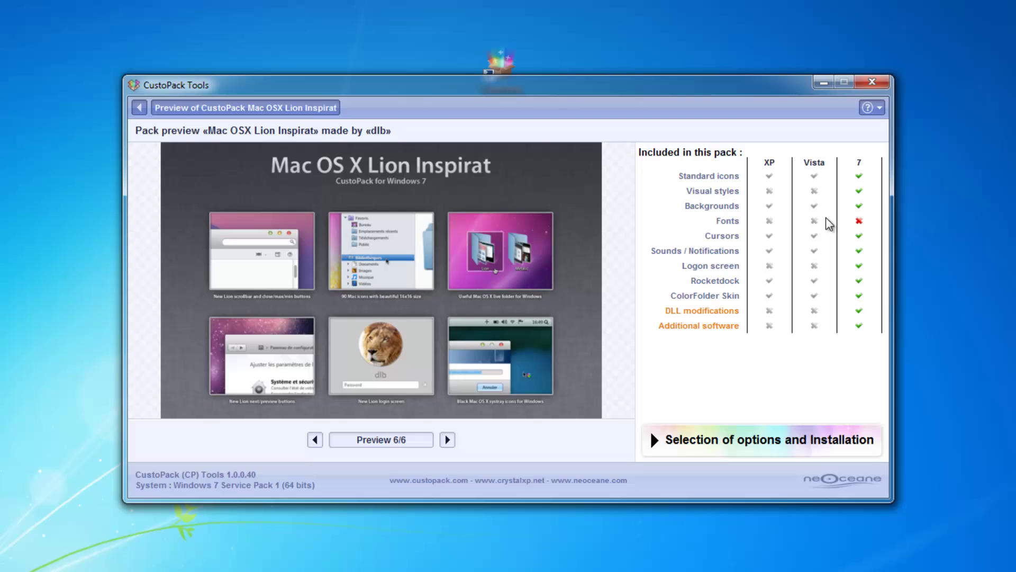
Step: Keep Classic installation, accept the licence, and install the Mac OSX Lion Inspirat pack
{"action": "left_click", "coordinate": [728, 444]}
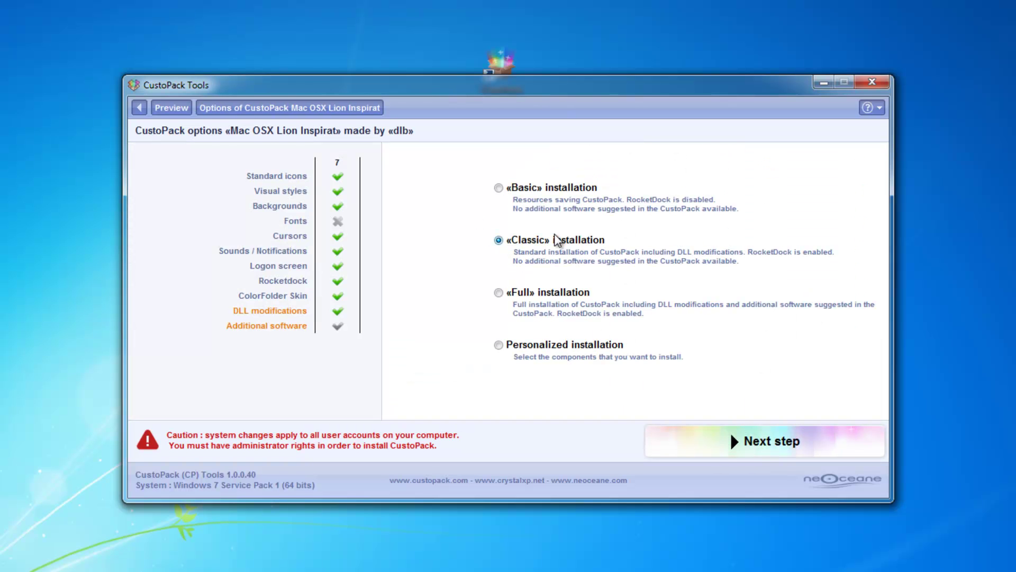
{"action": "left_click", "coordinate": [766, 445]}
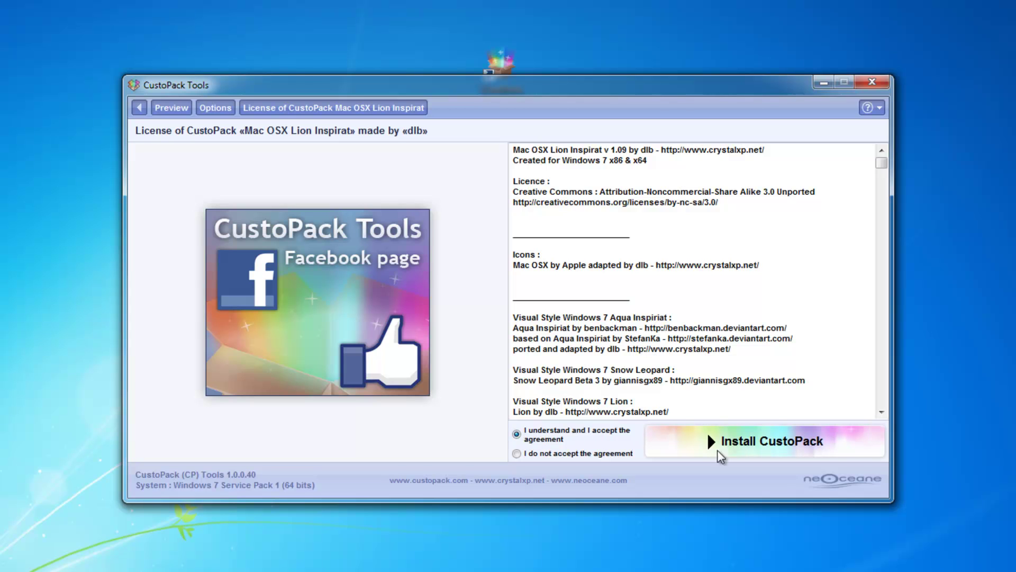
{"action": "left_click", "coordinate": [738, 446]}
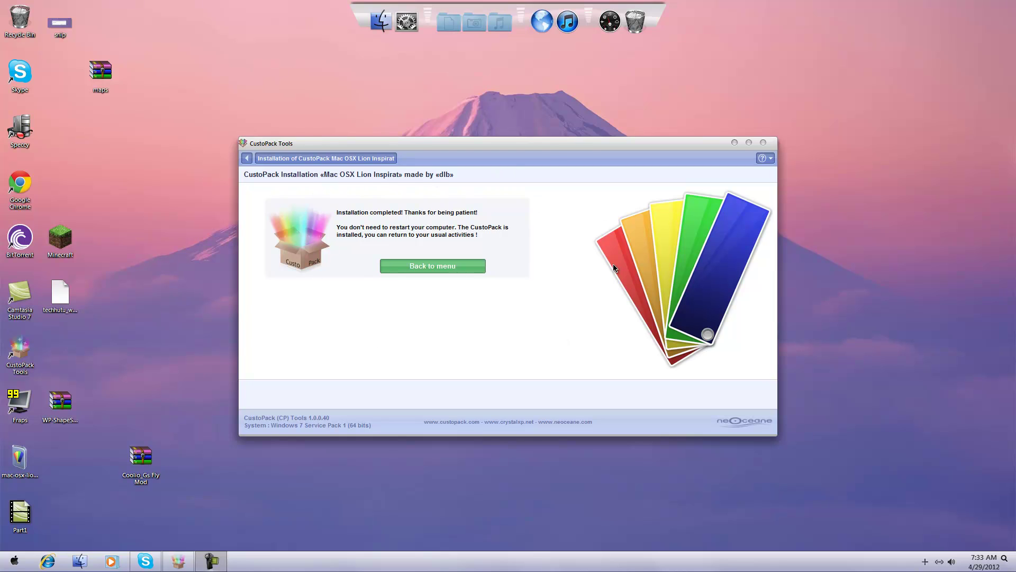
Step: Close the finished CustoPack Tools window and dismiss the Error report dialog
{"action": "left_click", "coordinate": [764, 143]}
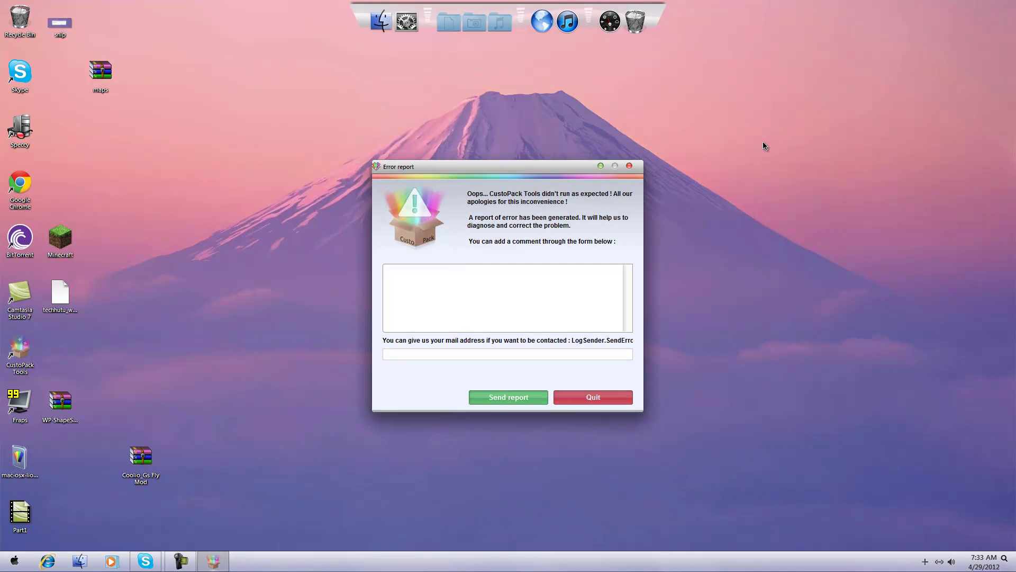
{"action": "left_click", "coordinate": [630, 166]}
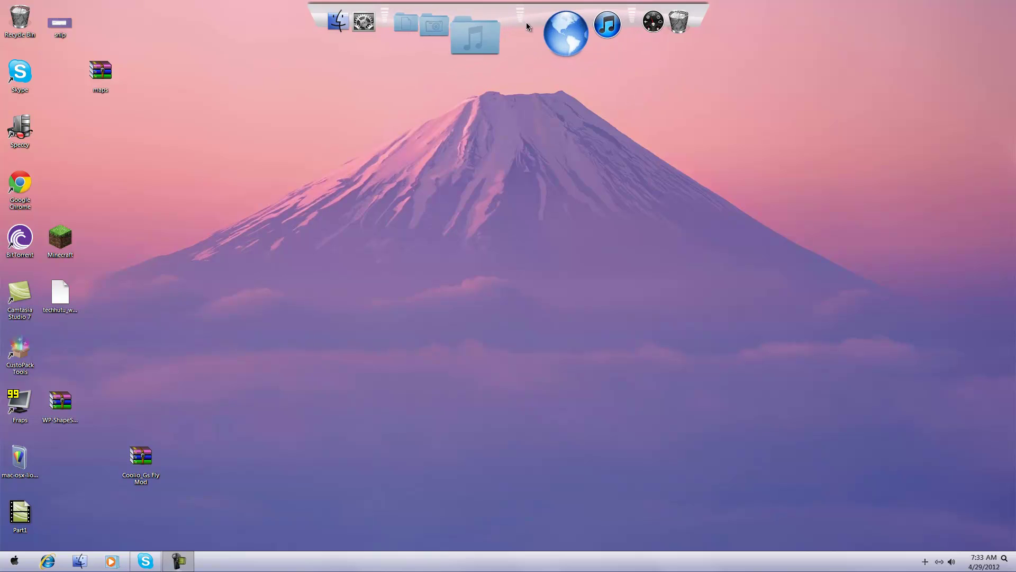
Step: Set the taskbar to use small icons and place it at the Top of the screen
{"action": "right_click", "coordinate": [479, 563]}
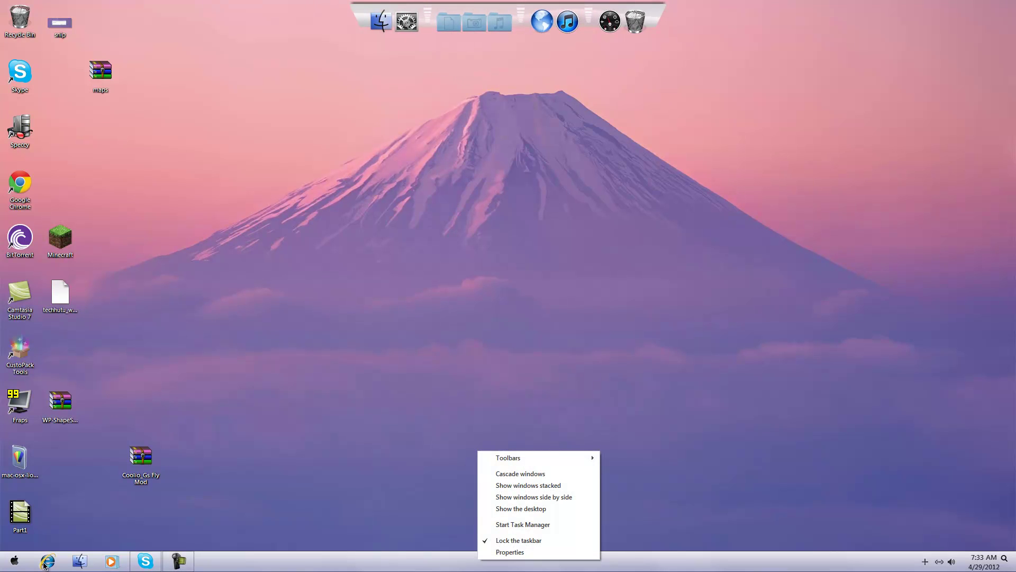
{"action": "left_click", "coordinate": [504, 552]}
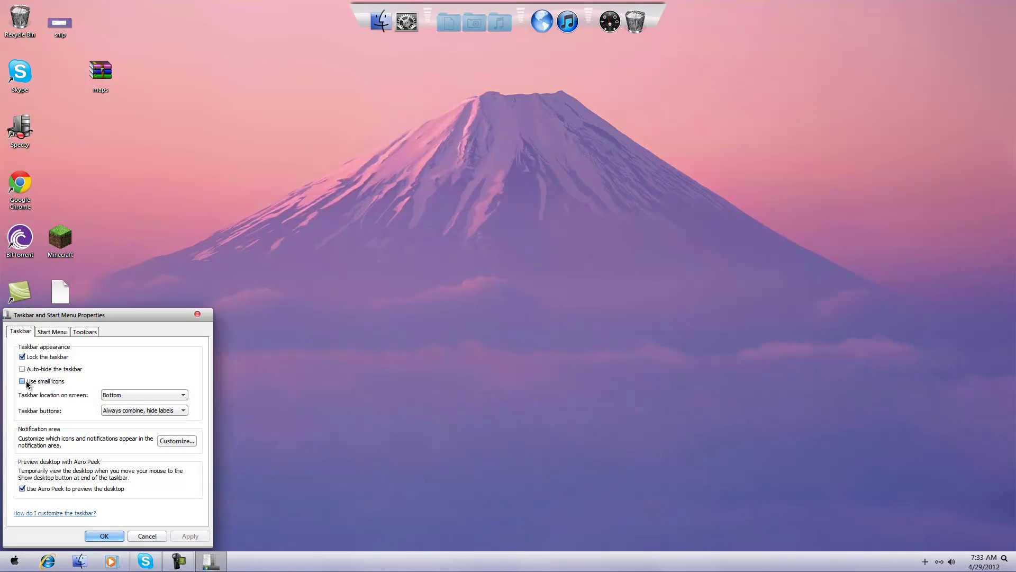
{"action": "left_click", "coordinate": [23, 382]}
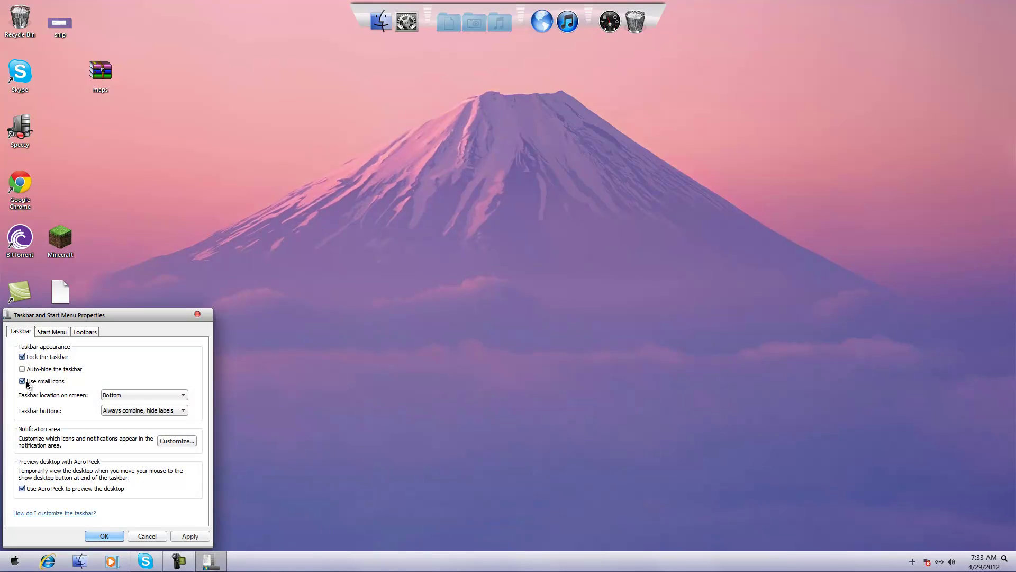
{"action": "left_click", "coordinate": [131, 399]}
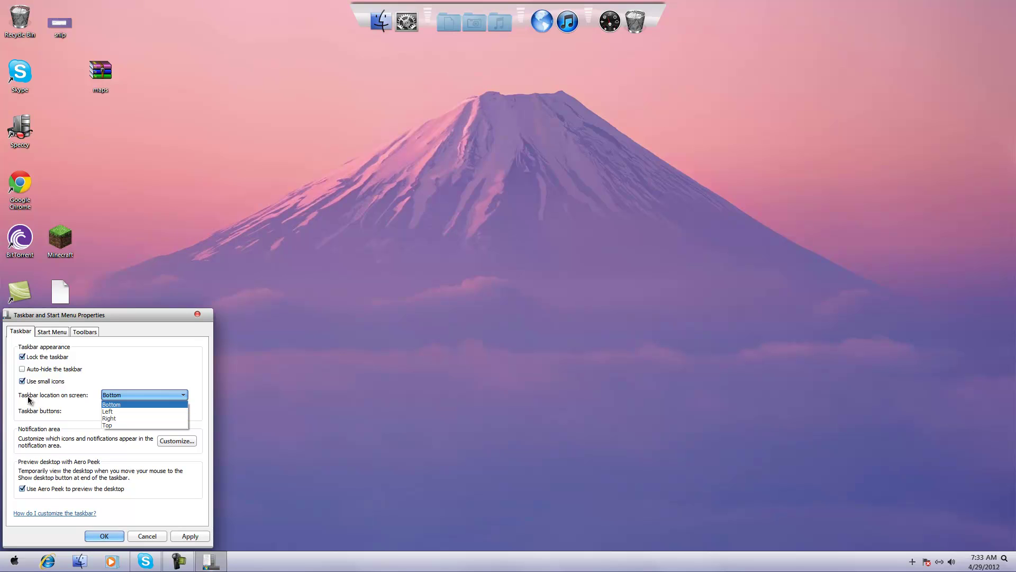
{"action": "left_click", "coordinate": [124, 424]}
{"action": "left_click", "coordinate": [188, 537]}
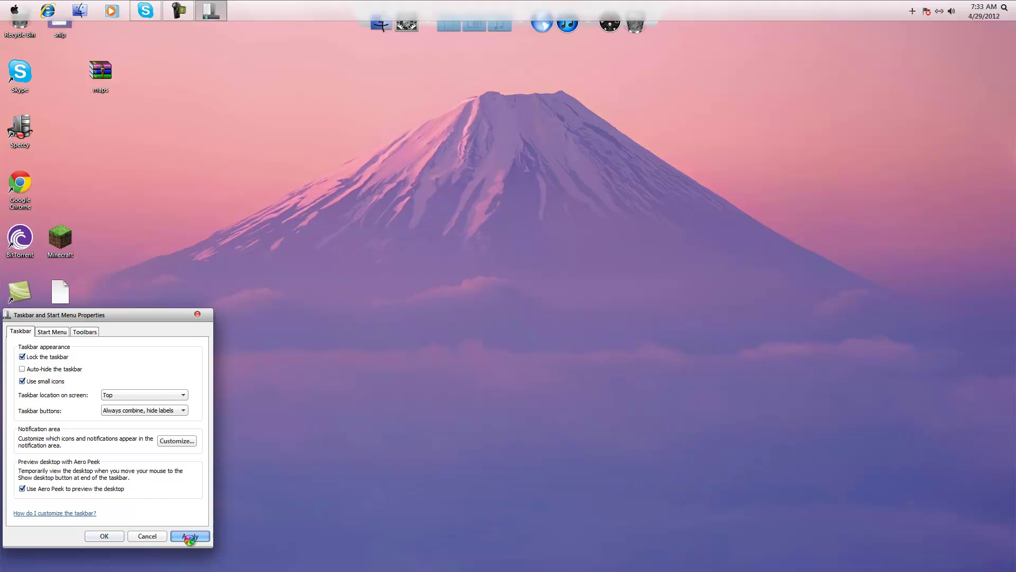
{"action": "left_click", "coordinate": [103, 535]}
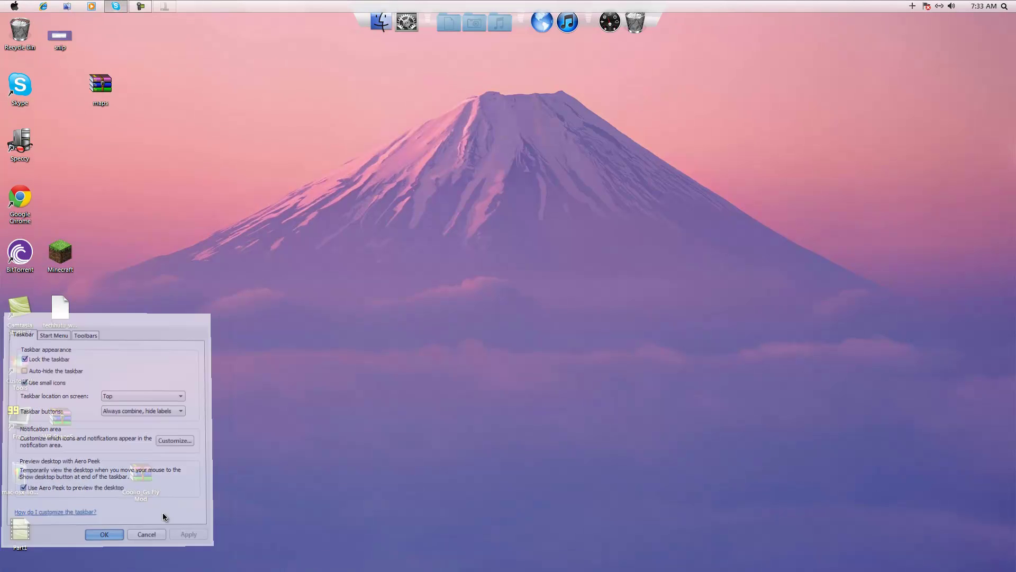
Step: Set RocketDock to the Bottom position with 0px edge offset and 33px icons
{"action": "right_click", "coordinate": [592, 25]}
{"action": "left_click", "coordinate": [648, 60]}
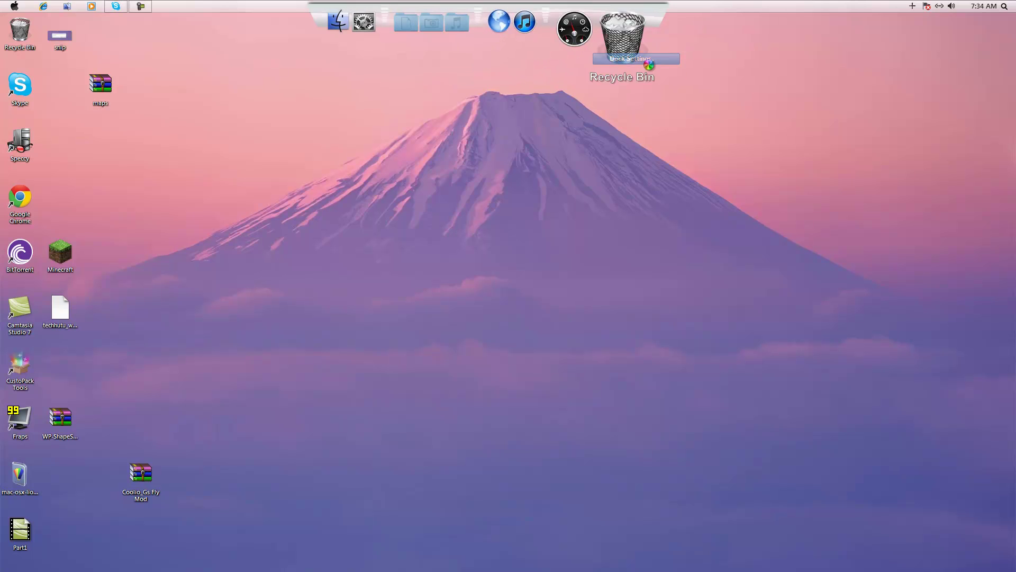
{"action": "left_click", "coordinate": [491, 222]}
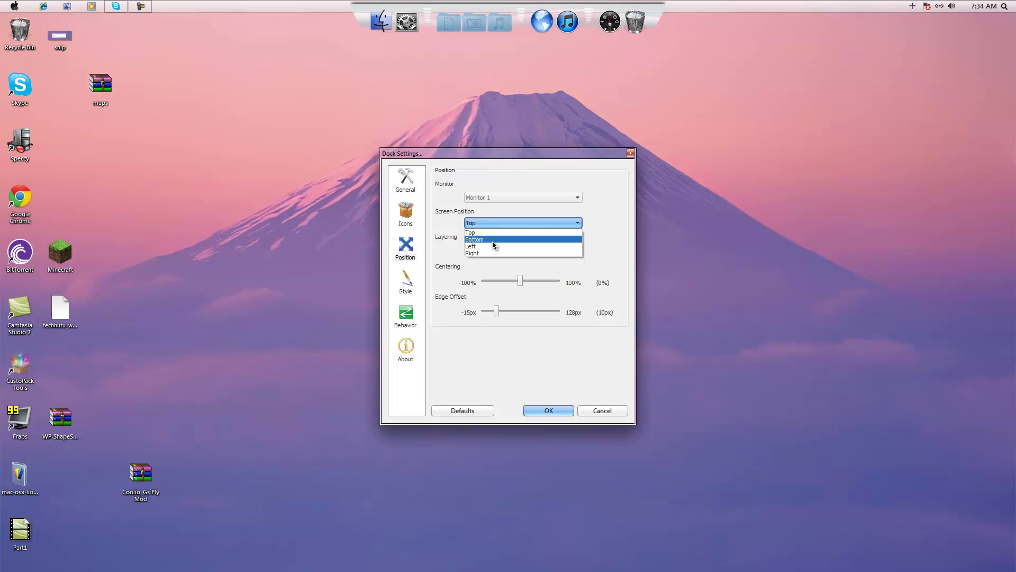
{"action": "left_click", "coordinate": [493, 237]}
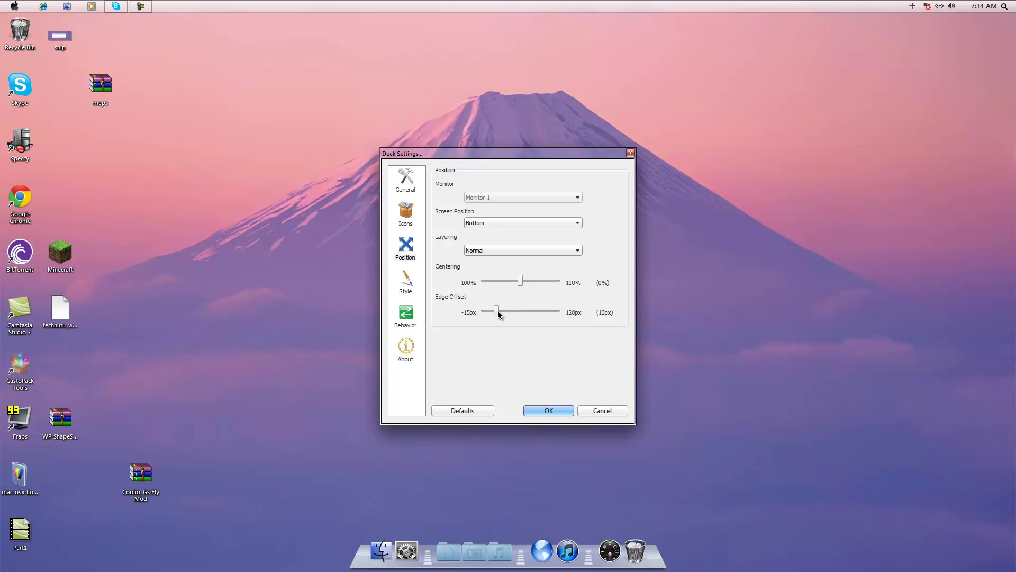
{"action": "left_click_drag", "start_coordinate": [498, 312], "coordinate": [493, 313]}
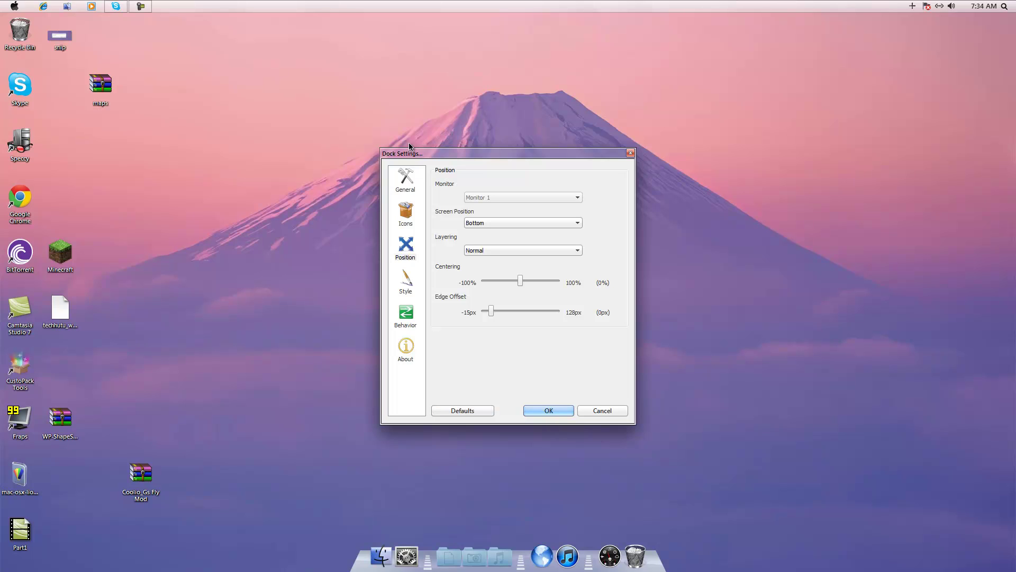
{"action": "left_click", "coordinate": [408, 211]}
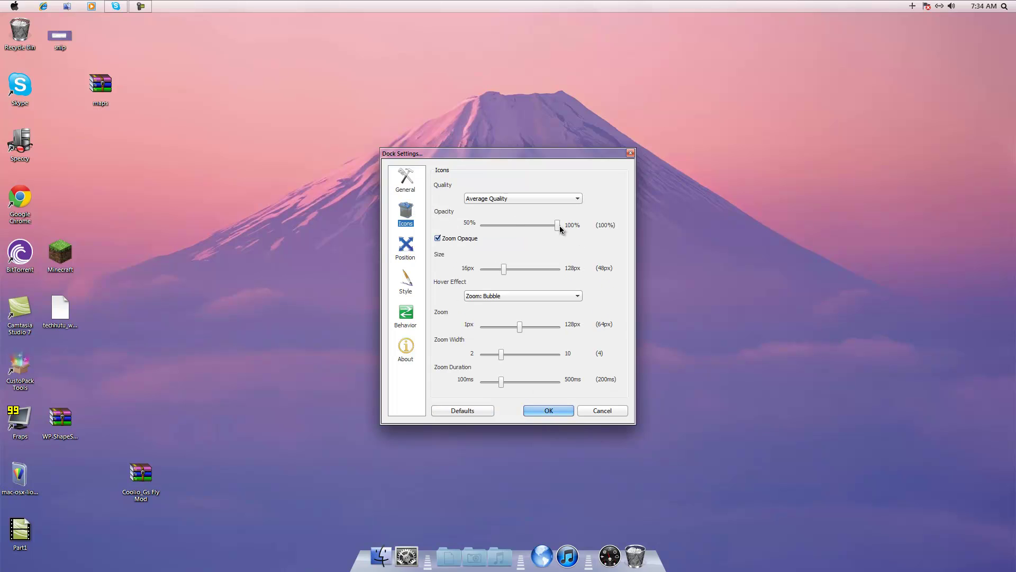
{"action": "mouse_move", "coordinate": [558, 225]}
{"action": "left_mouse_down"}
{"action": "mouse_move", "coordinate": [527, 225]}
{"action": "mouse_move", "coordinate": [559, 225]}
{"action": "left_mouse_up"}
{"action": "mouse_move", "coordinate": [504, 272]}
{"action": "left_mouse_down"}
{"action": "mouse_move", "coordinate": [570, 270]}
{"action": "mouse_move", "coordinate": [497, 271]}
{"action": "left_mouse_up"}
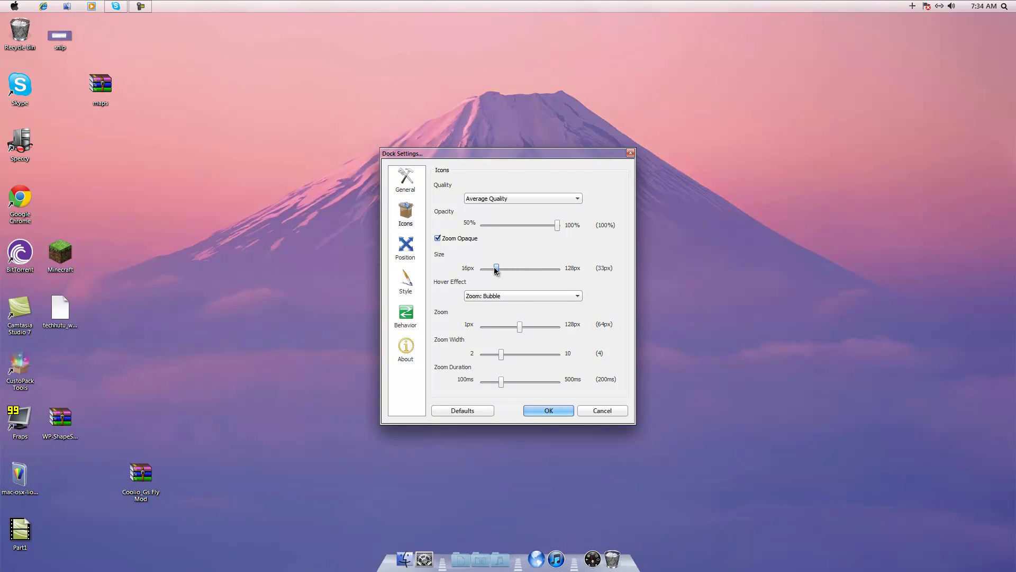
{"action": "left_click", "coordinate": [545, 412]}
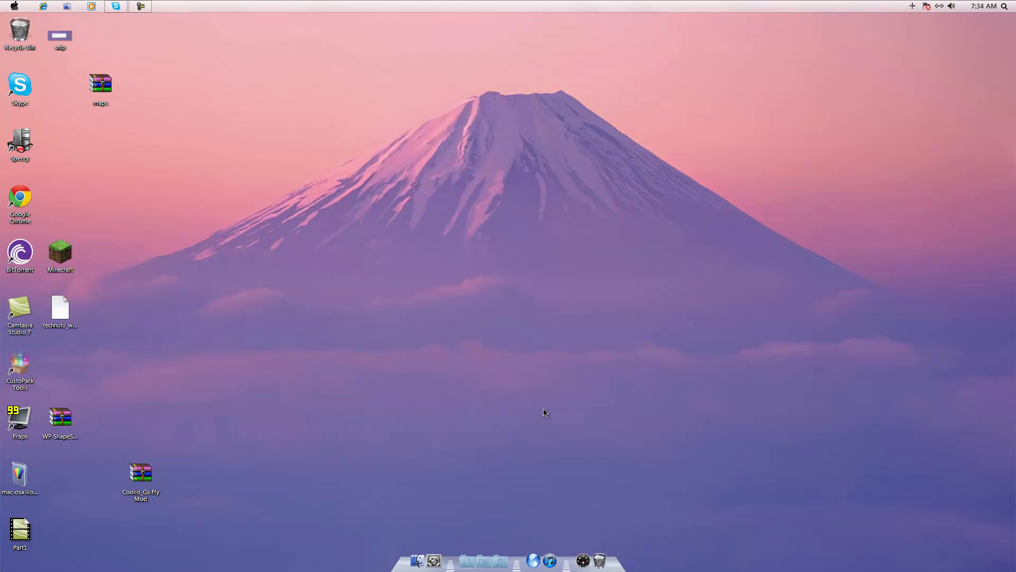
{"action": "left_click_drag", "start_coordinate": [498, 176], "coordinate": [686, 444]}
{"action": "left_click_drag", "start_coordinate": [641, 154], "coordinate": [927, 313]}
{"action": "left_click_drag", "start_coordinate": [498, 393], "coordinate": [356, 453]}
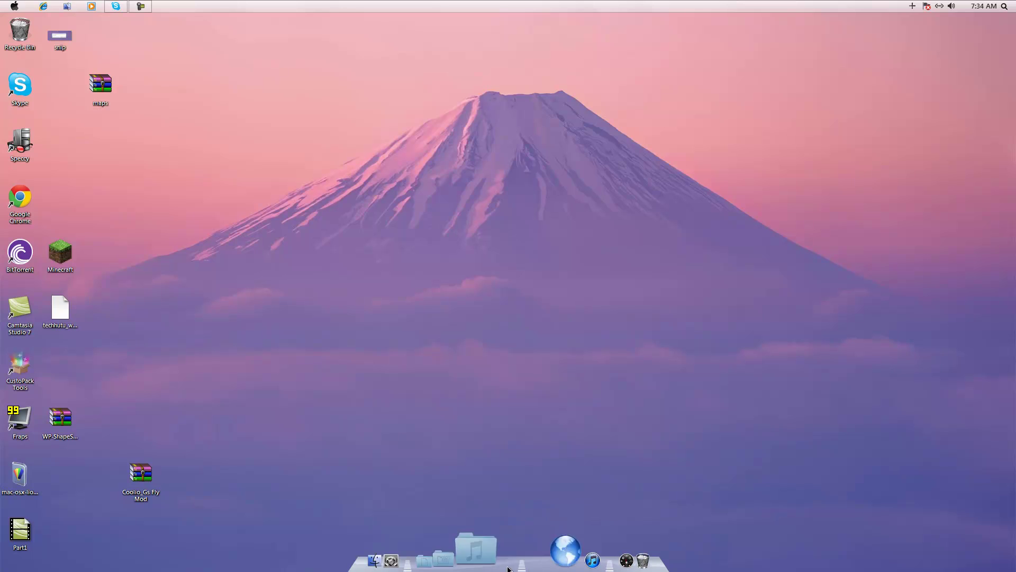
{"action": "left_click_drag", "start_coordinate": [122, 60], "coordinate": [55, 83]}
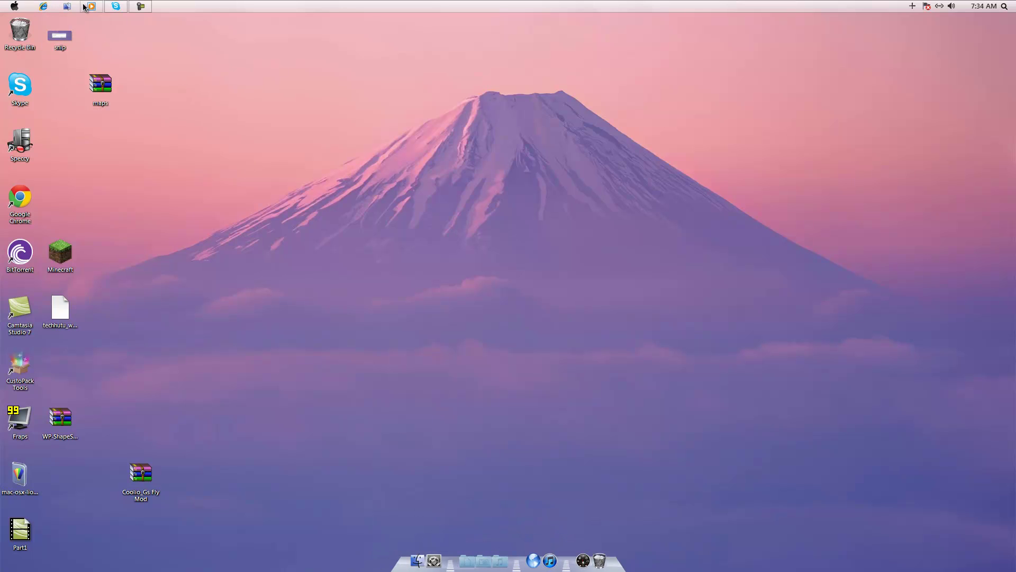
{"action": "left_click", "coordinate": [14, 6]}
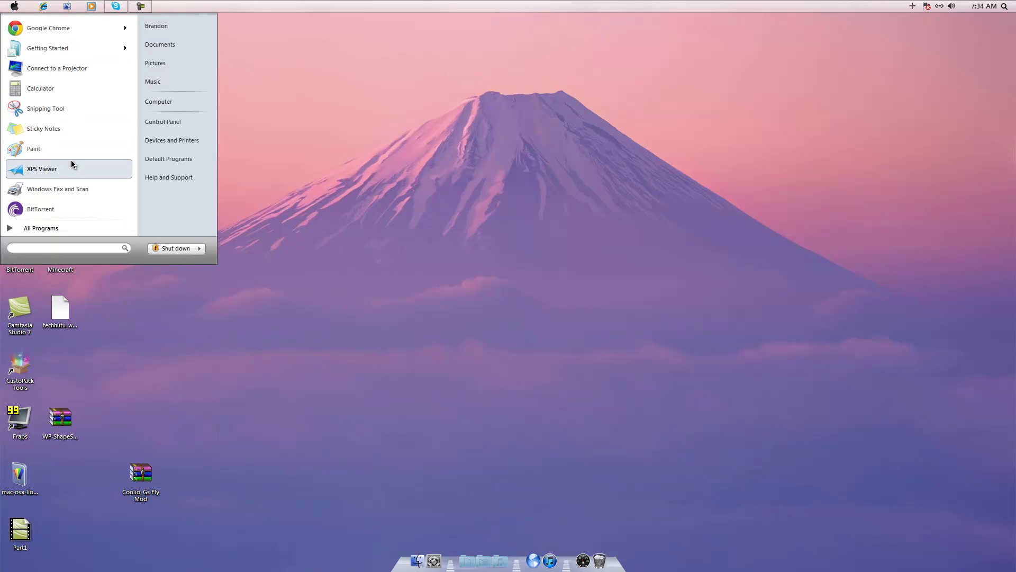
{"action": "left_click", "coordinate": [487, 258]}
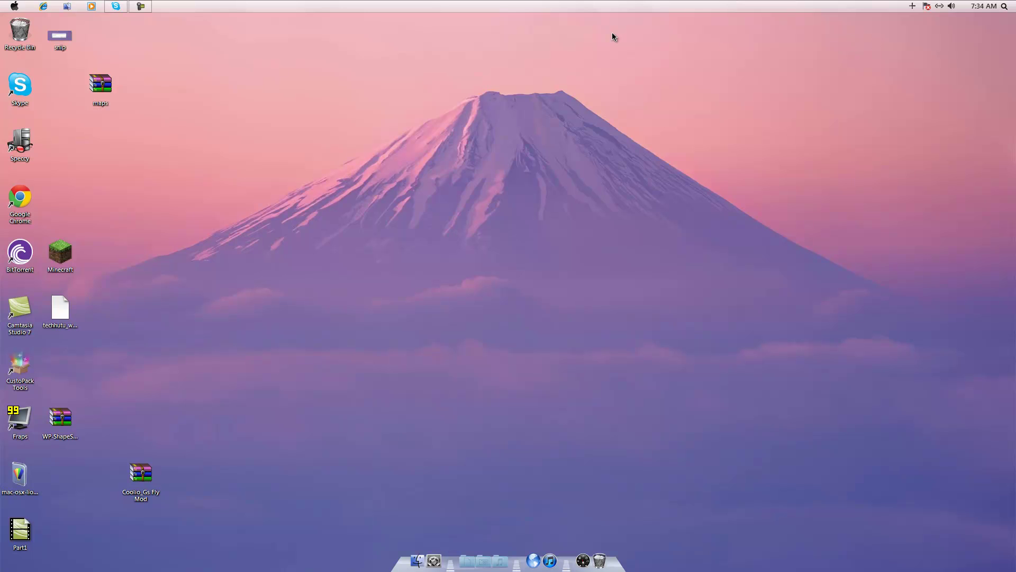
{"action": "left_click", "coordinate": [14, 6]}
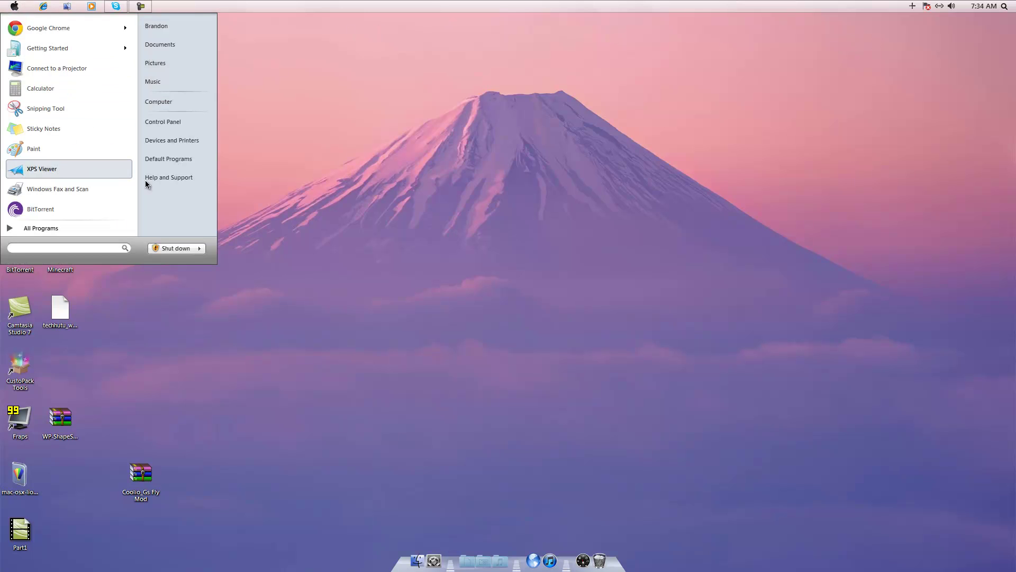
{"action": "left_click", "coordinate": [488, 298]}
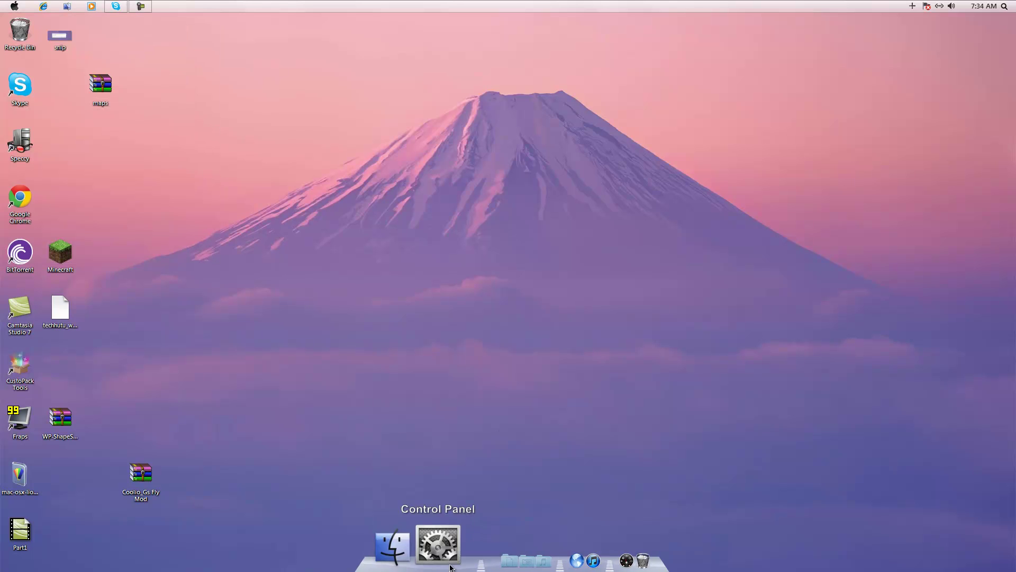
{"action": "left_click_drag", "start_coordinate": [632, 120], "coordinate": [242, 341]}
{"action": "left_click_drag", "start_coordinate": [351, 80], "coordinate": [250, 80]}
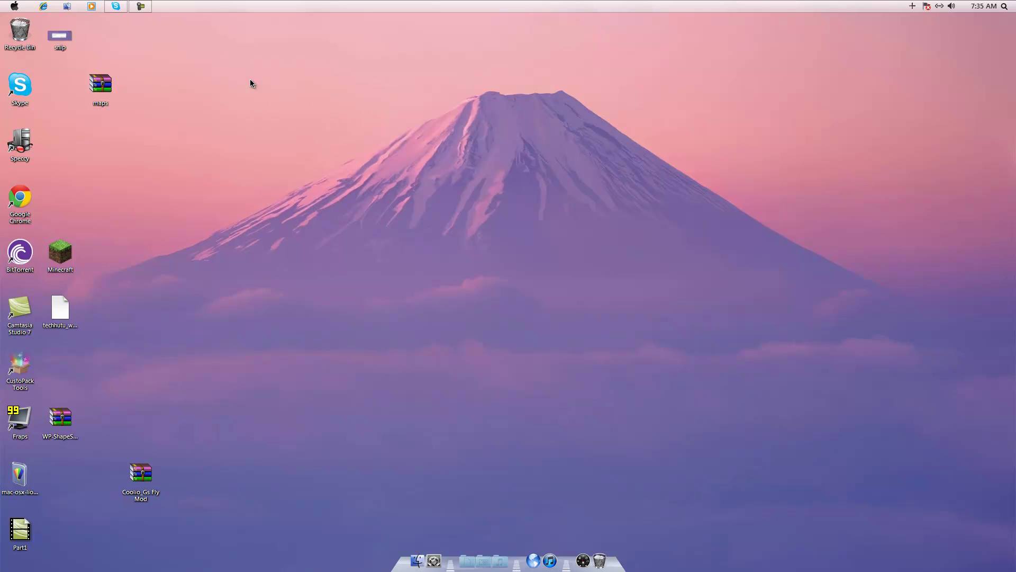